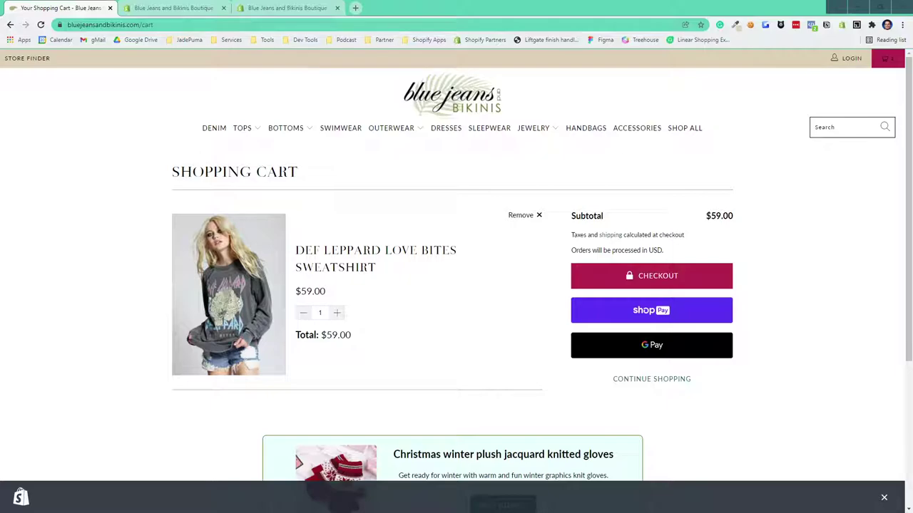
# Add the knitted gloves to the cart from the cross-sell offer.
pyautogui.scroll(-3, 634, 293)
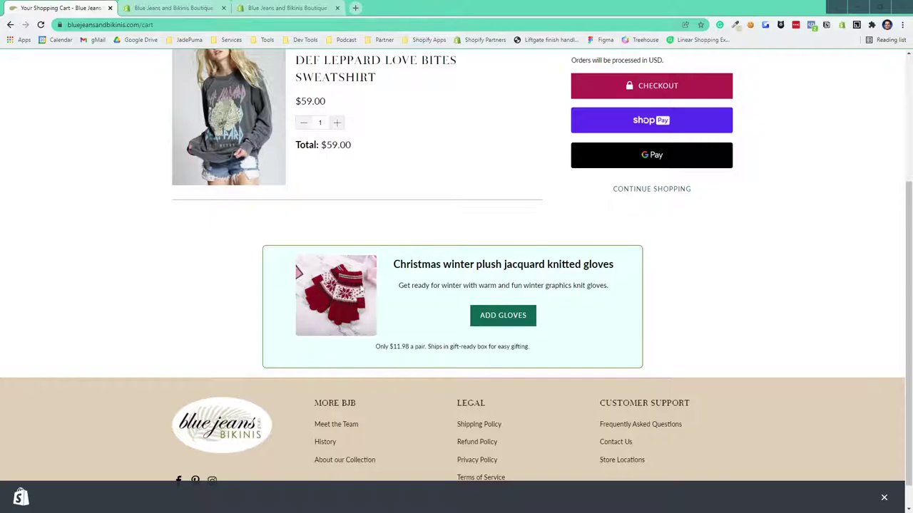
pyautogui.scroll(2, 361, 321)
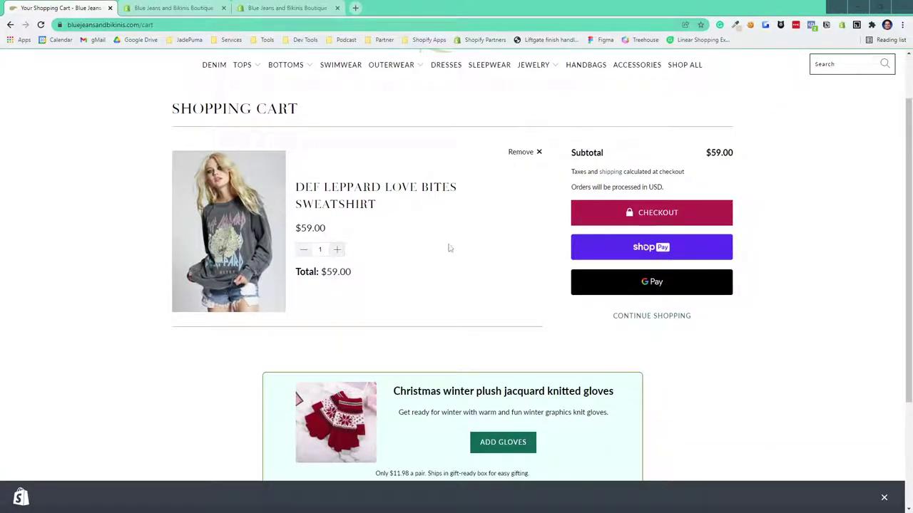
pyautogui.scroll(-2, 471, 308)
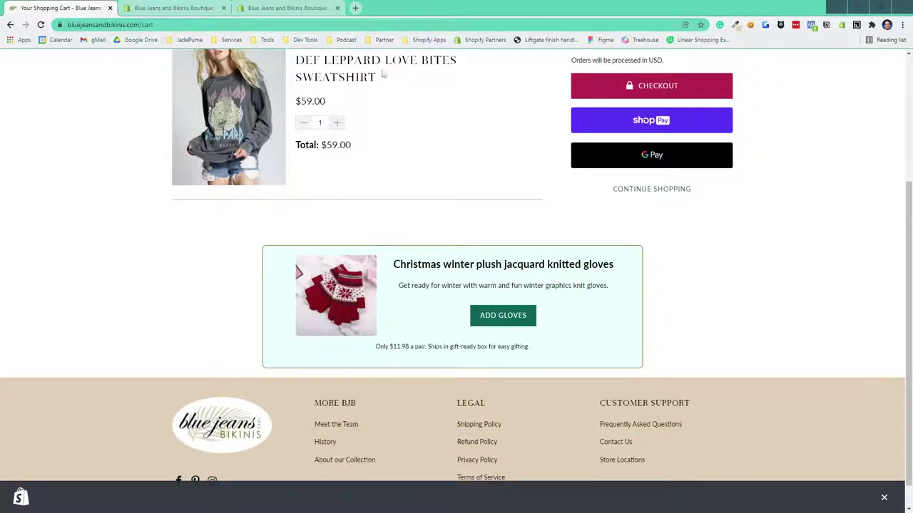
pyautogui.scroll(1, 452, 279)
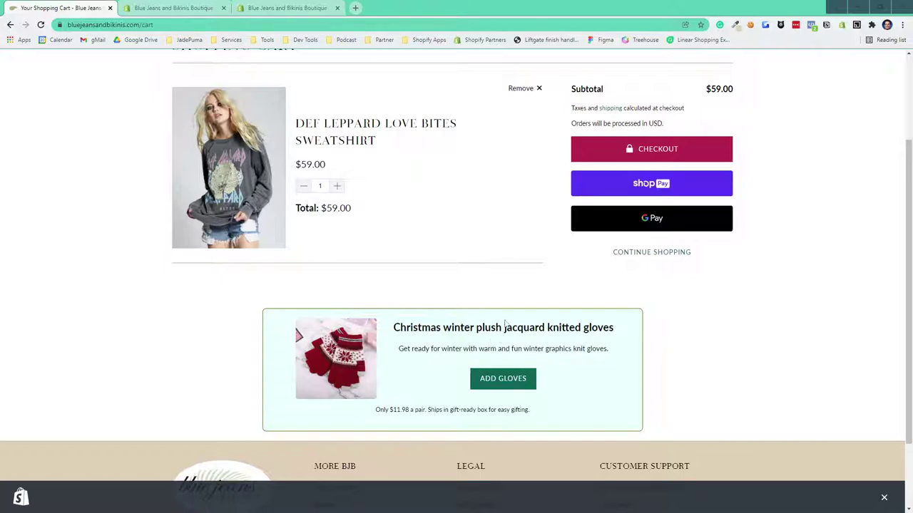
pyautogui.scroll(3, 506, 322)
pyautogui.scroll(-4, 509, 321)
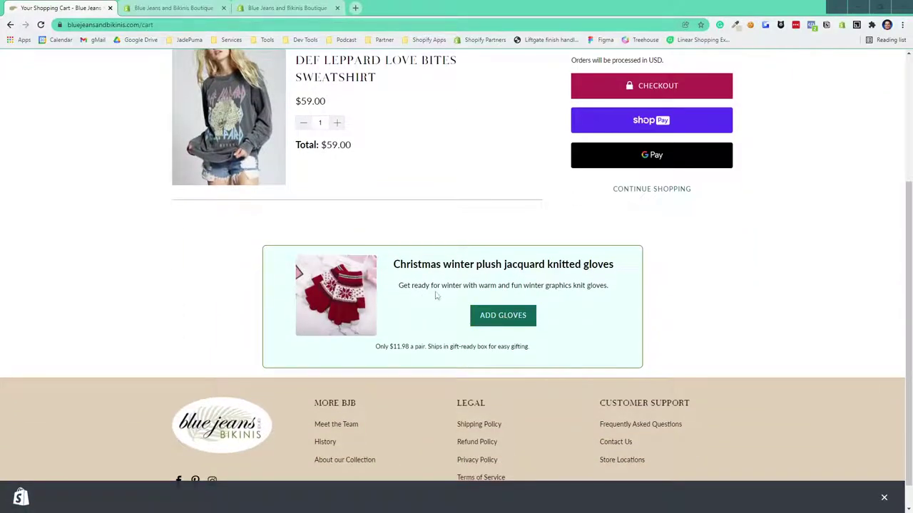
pyautogui.scroll(1, 436, 295)
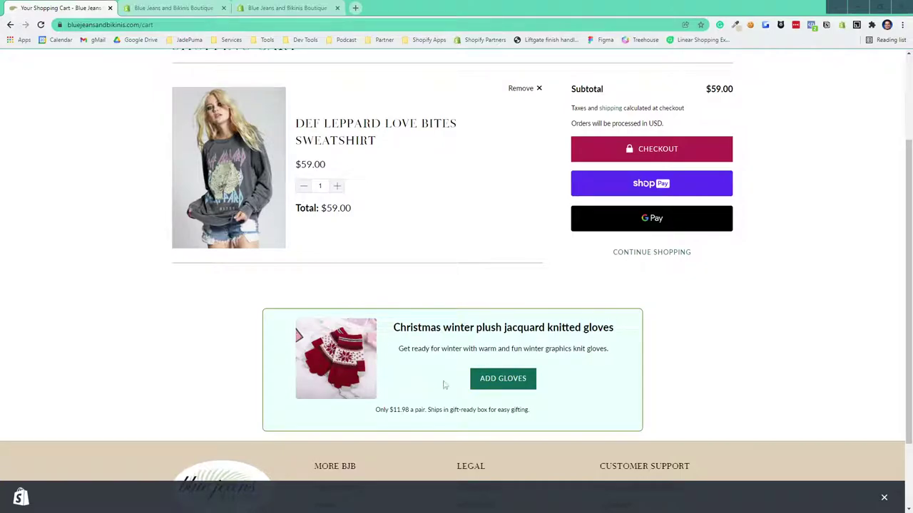
pyautogui.click(494, 383)
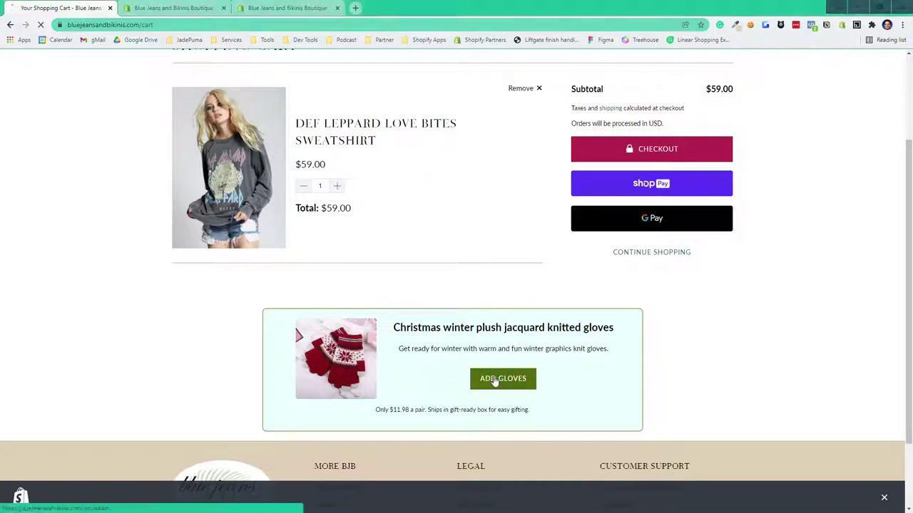
# Add the 2021 knitted Christmas hat from the next offer, bringing the subtotal to $98.96.
pyautogui.scroll(-1, 345, 237)
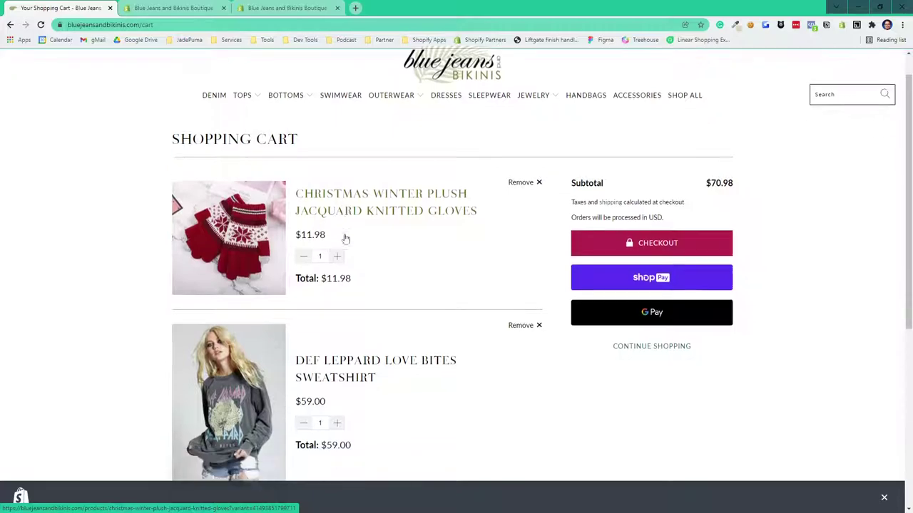
pyautogui.scroll(-4, 346, 238)
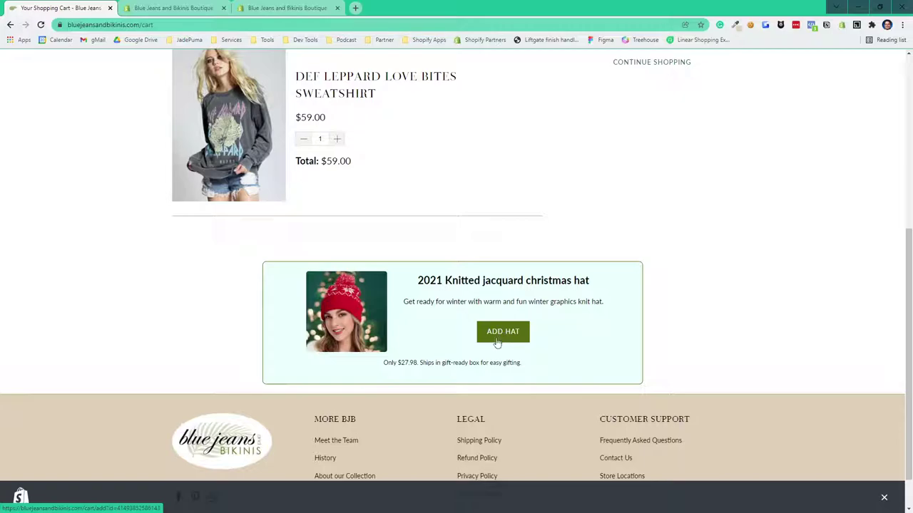
pyautogui.click(501, 334)
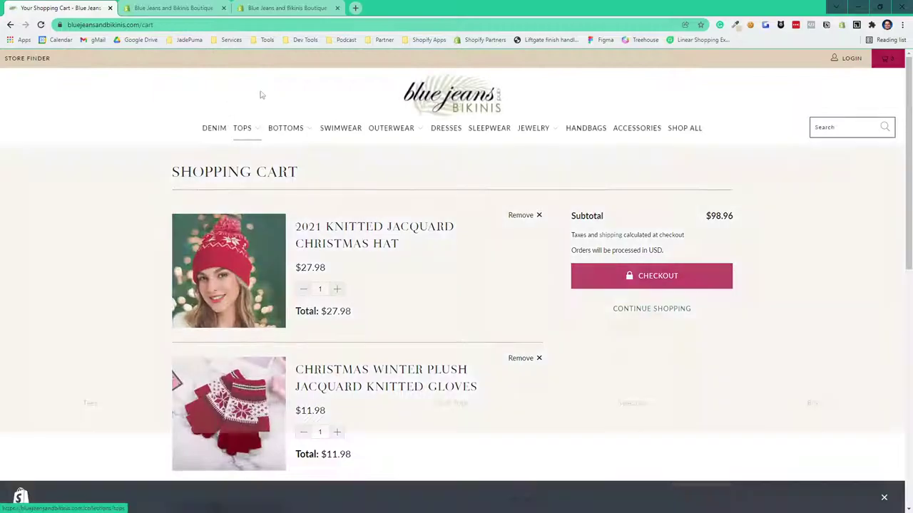
pyautogui.scroll(-5, 452, 432)
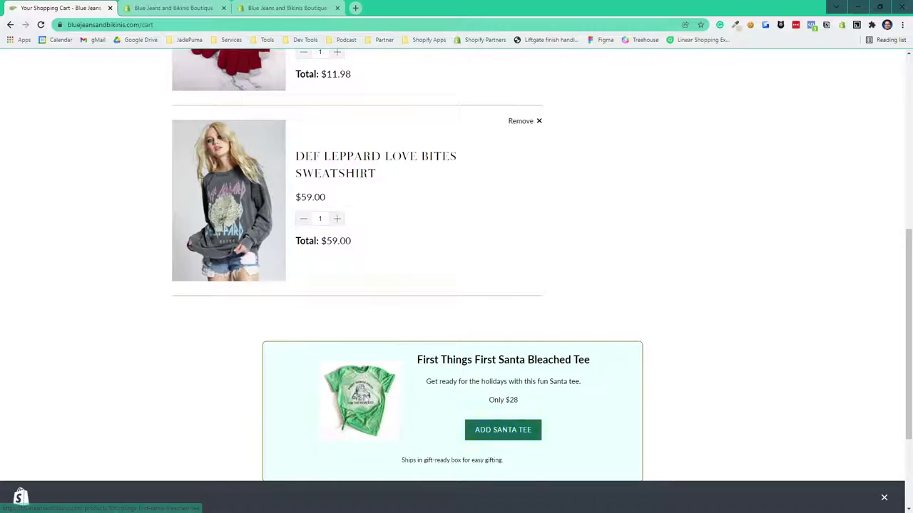
pyautogui.scroll(4, 362, 413)
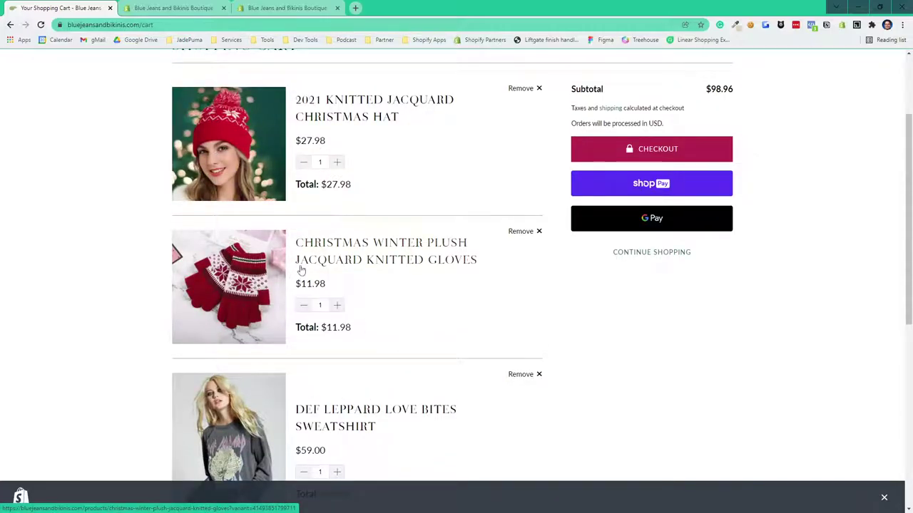
pyautogui.scroll(-2, 306, 274)
pyautogui.scroll(2, 308, 277)
pyautogui.scroll(-5, 312, 277)
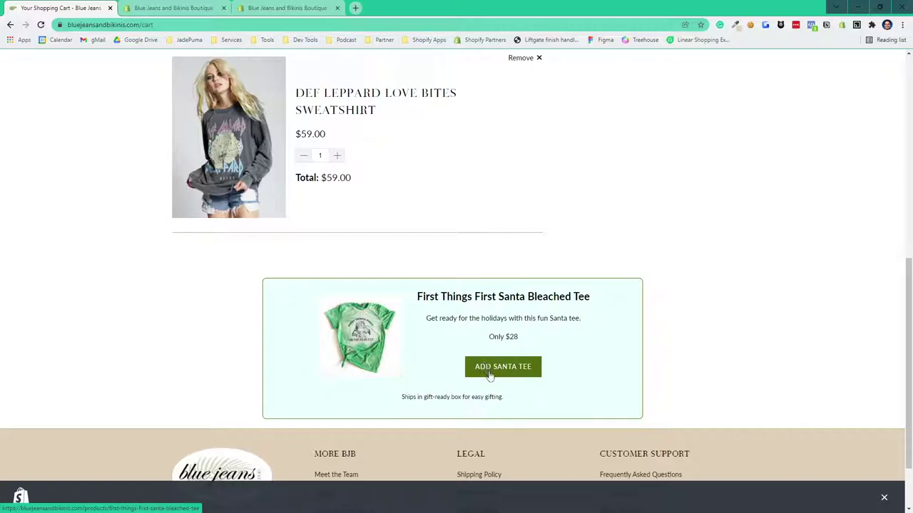
# Add the First Things First Santa Bleached Tee in Small to the cart, making the subtotal $126.96.
pyautogui.click(483, 374)
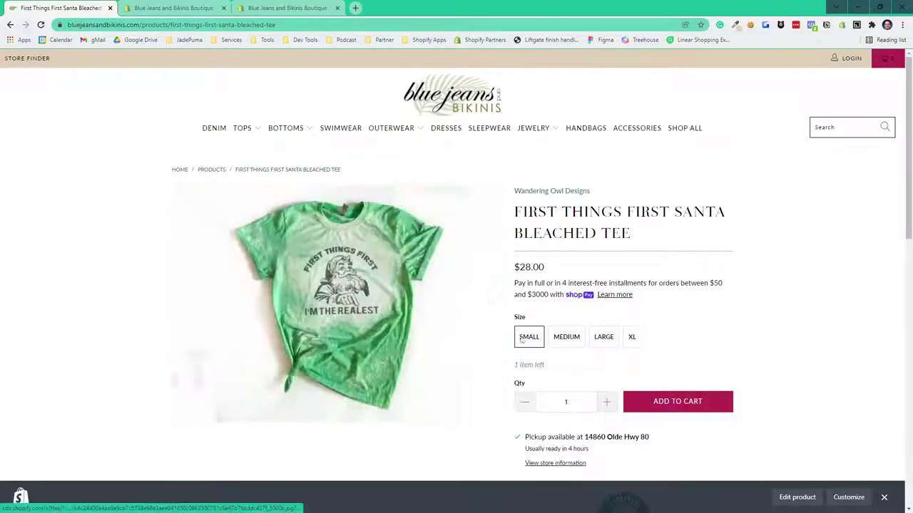
pyautogui.click(670, 401)
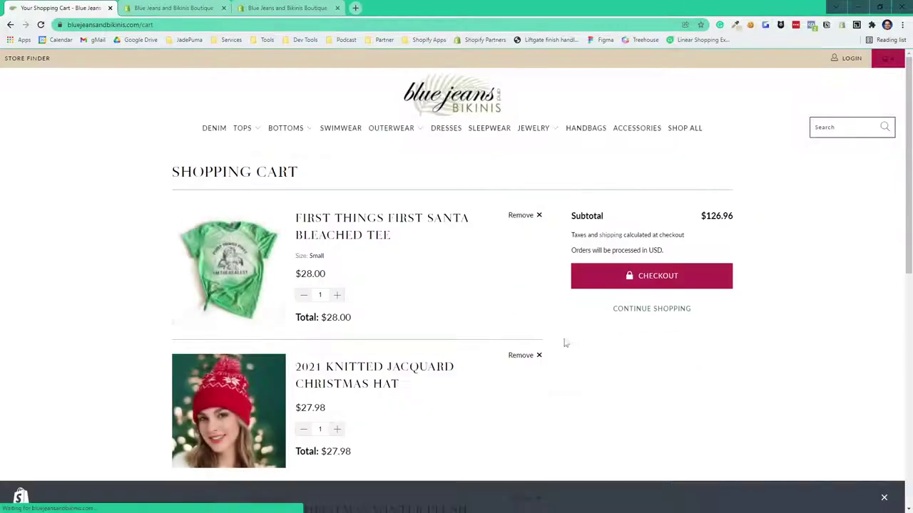
pyautogui.scroll(-5, 466, 328)
pyautogui.scroll(-3, 464, 328)
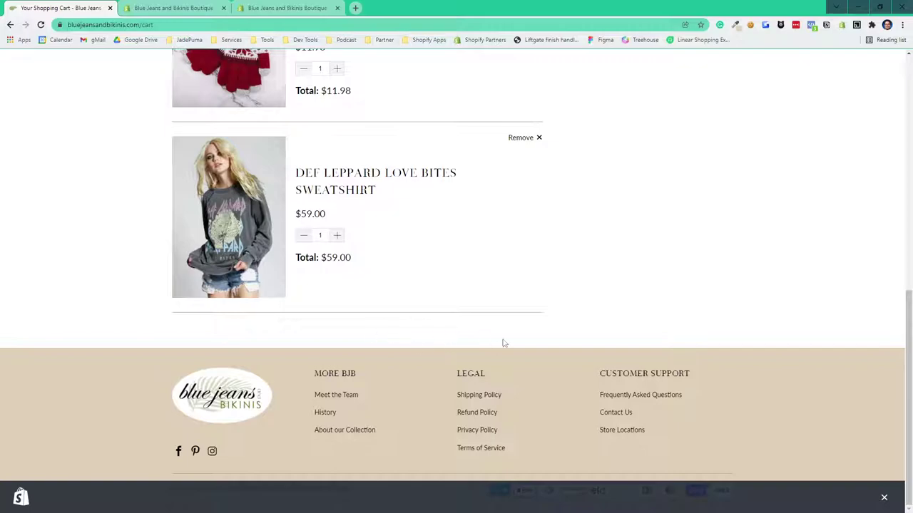
pyautogui.scroll(2, 517, 345)
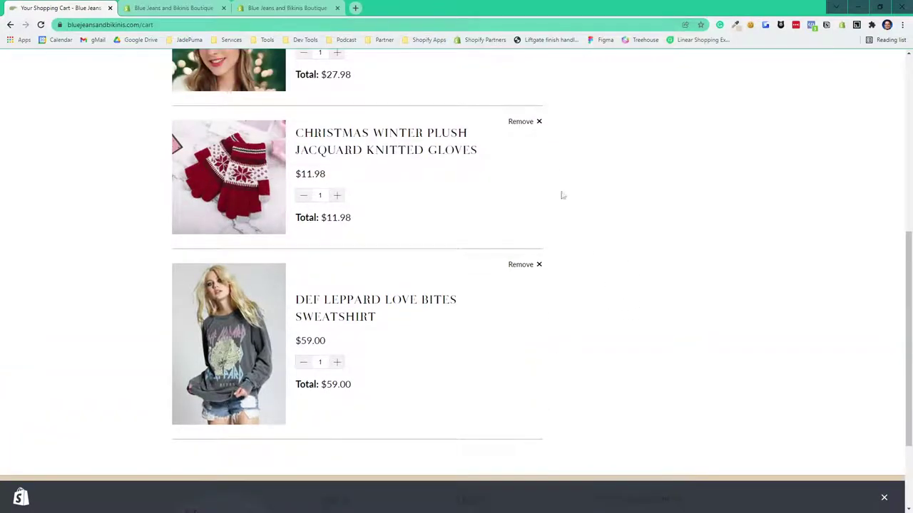
pyautogui.scroll(2, 563, 199)
# Remove the knitted Christmas hat from the cart, dropping the subtotal to $98.98.
pyautogui.click(520, 105)
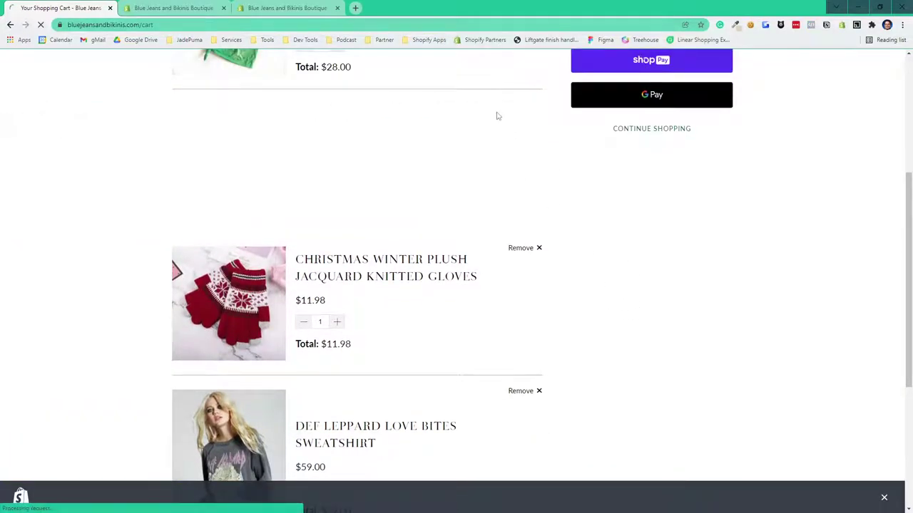
pyautogui.scroll(-6, 585, 265)
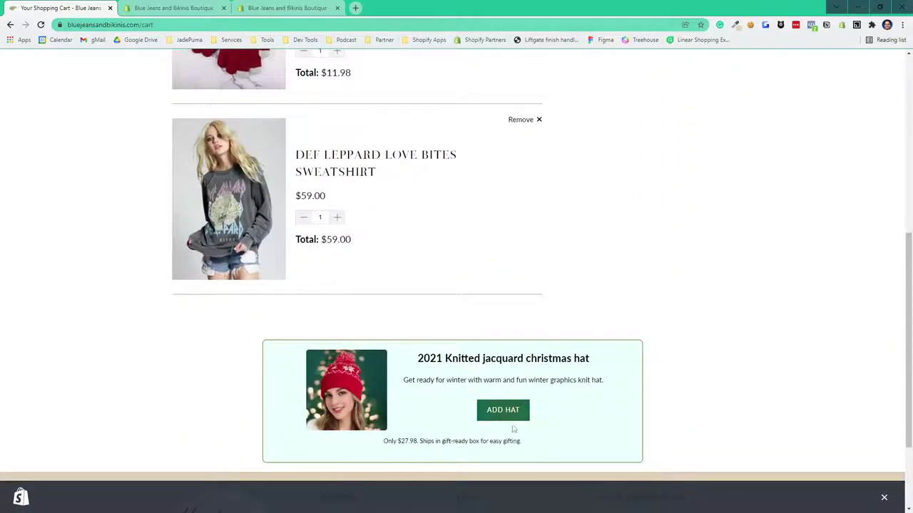
pyautogui.scroll(-2, 512, 430)
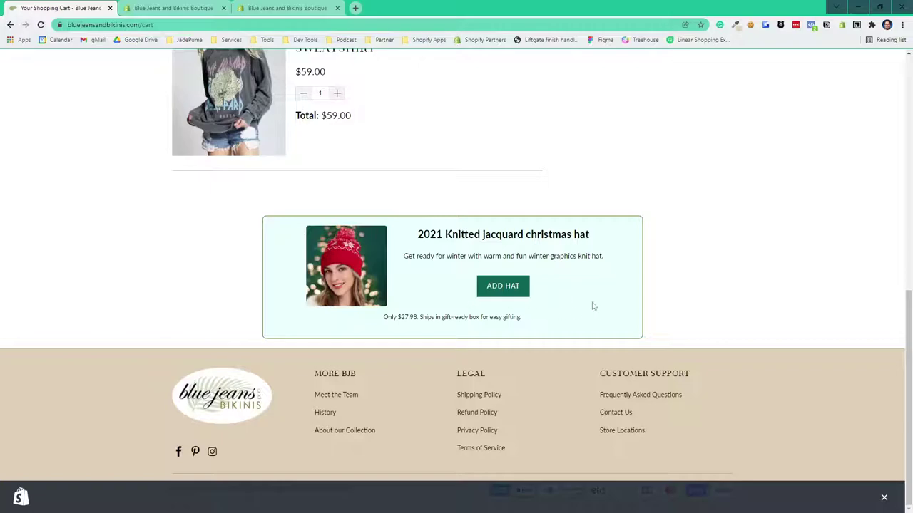
pyautogui.scroll(3, 475, 281)
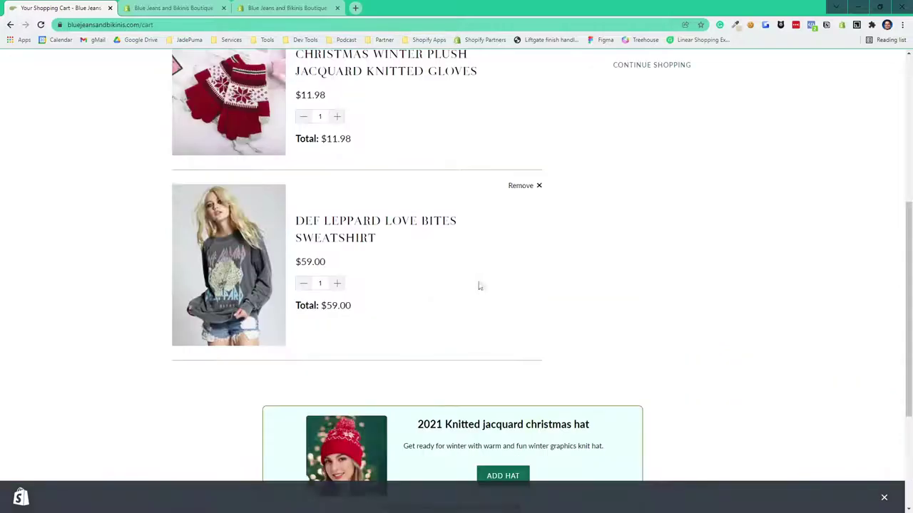
pyautogui.scroll(4, 457, 288)
pyautogui.scroll(-6, 396, 250)
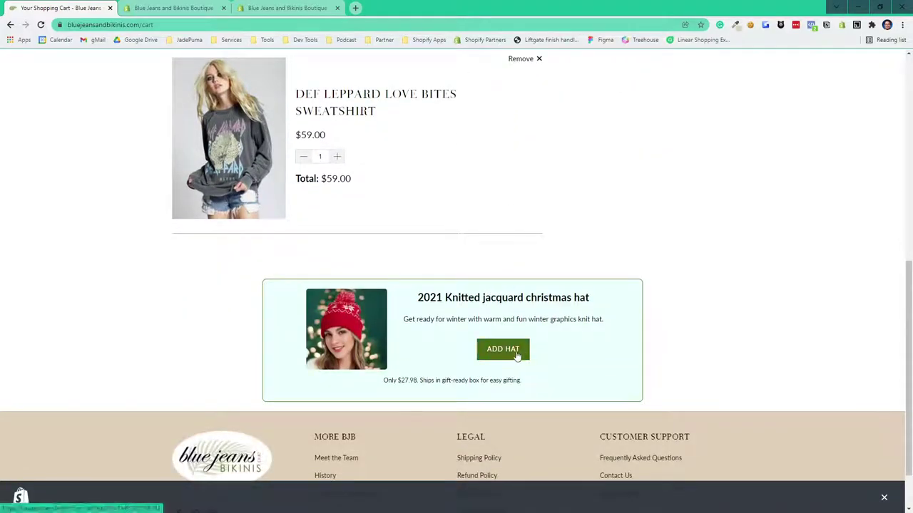
pyautogui.scroll(3, 521, 357)
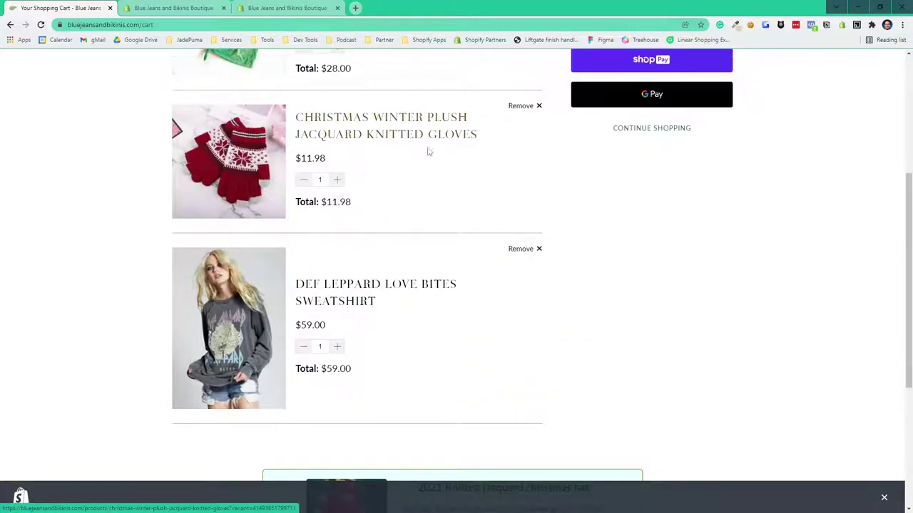
pyautogui.scroll(-4, 450, 247)
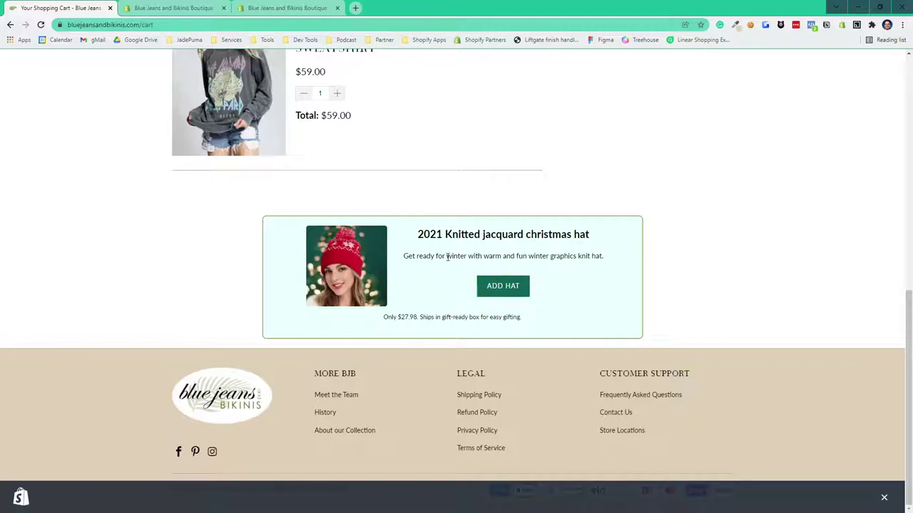
# In the theme editor, move the Cart simple cross-sell section above the Cart page section, then back below it.
pyautogui.click(164, 10)
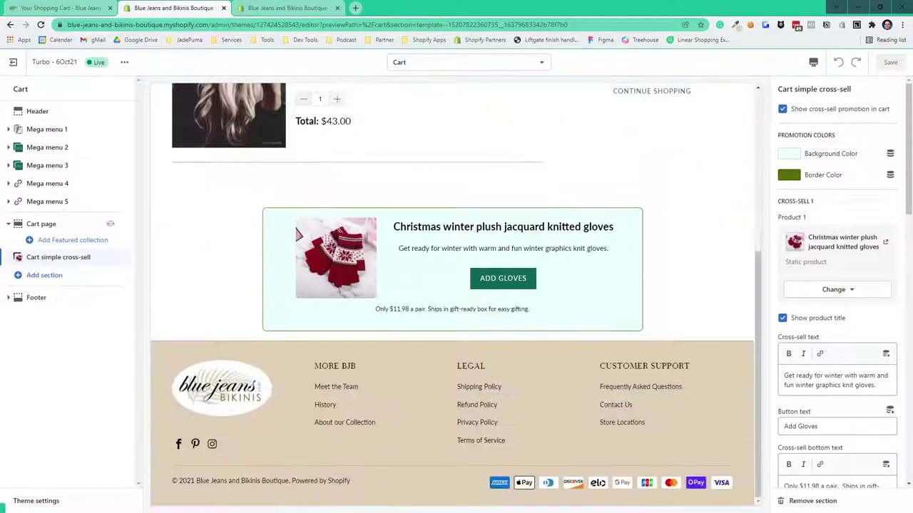
pyautogui.click(45, 224)
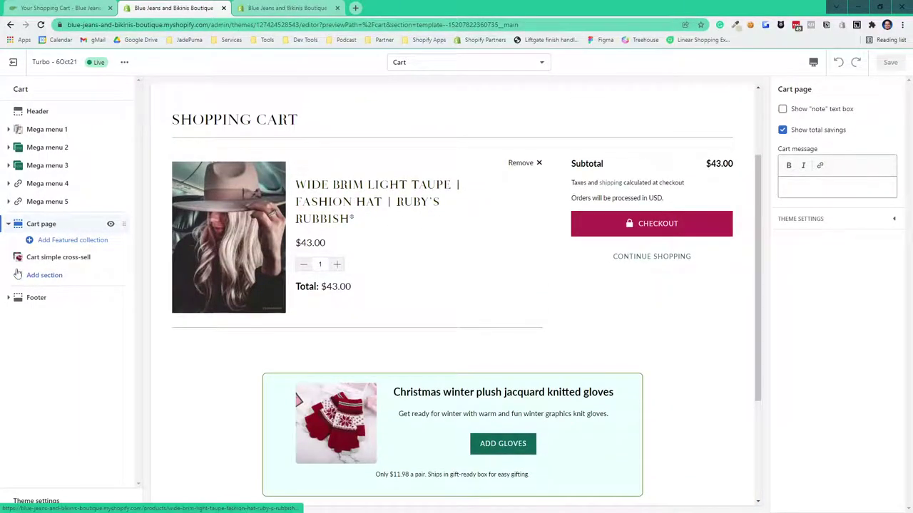
pyautogui.click(41, 258)
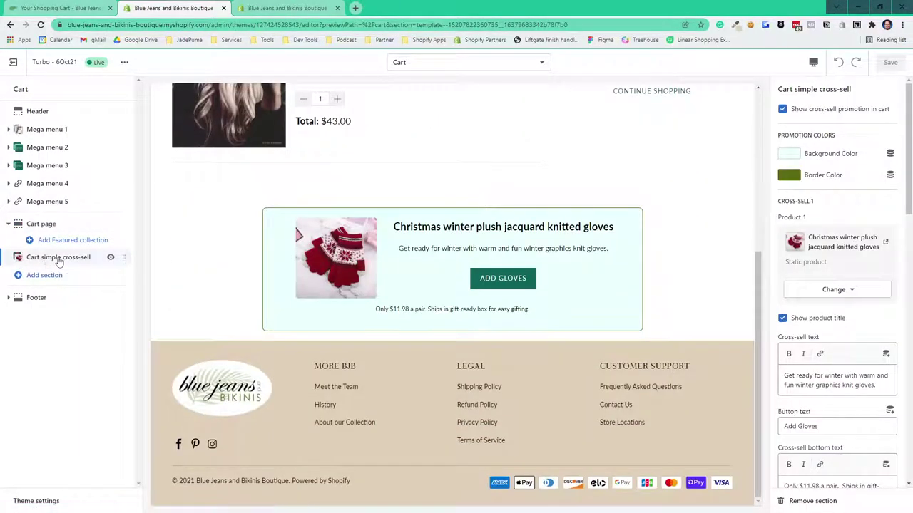
pyautogui.moveTo(124, 257); pyautogui.dragTo(121, 224)
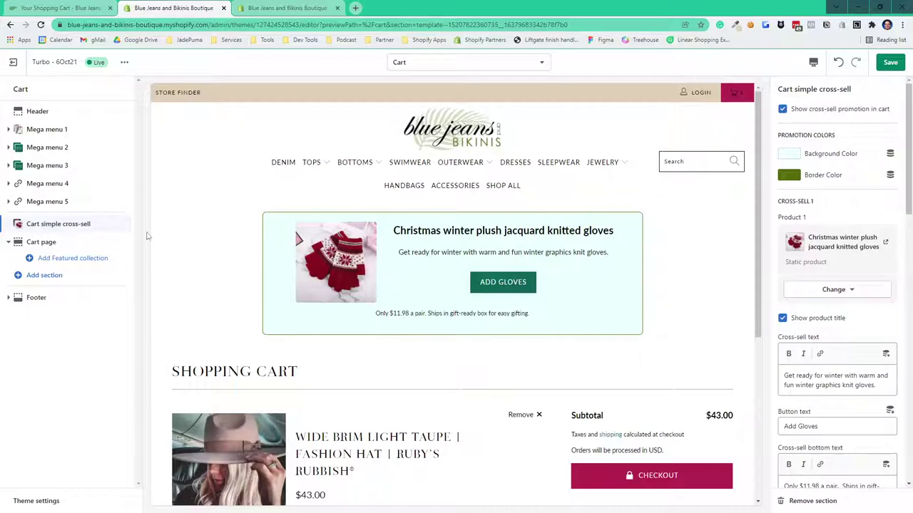
pyautogui.moveTo(120, 223); pyautogui.dragTo(125, 258)
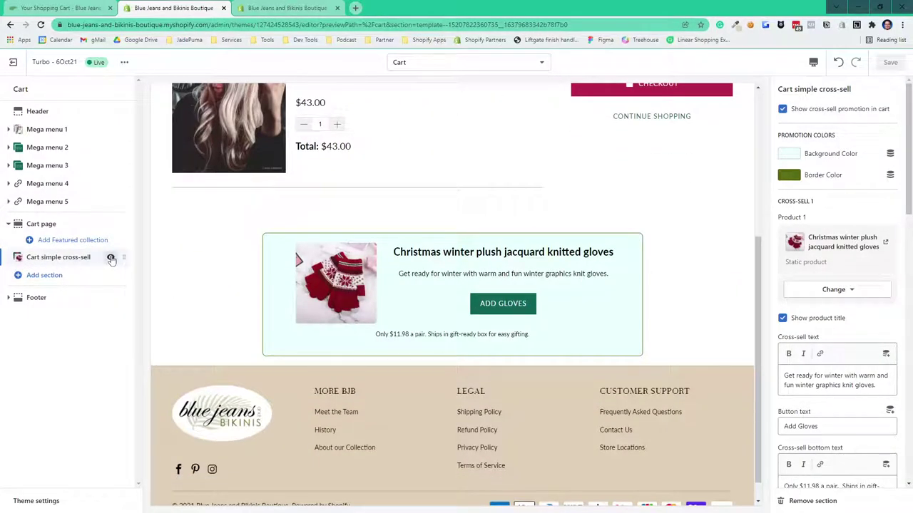
pyautogui.click(111, 259)
pyautogui.click(112, 259)
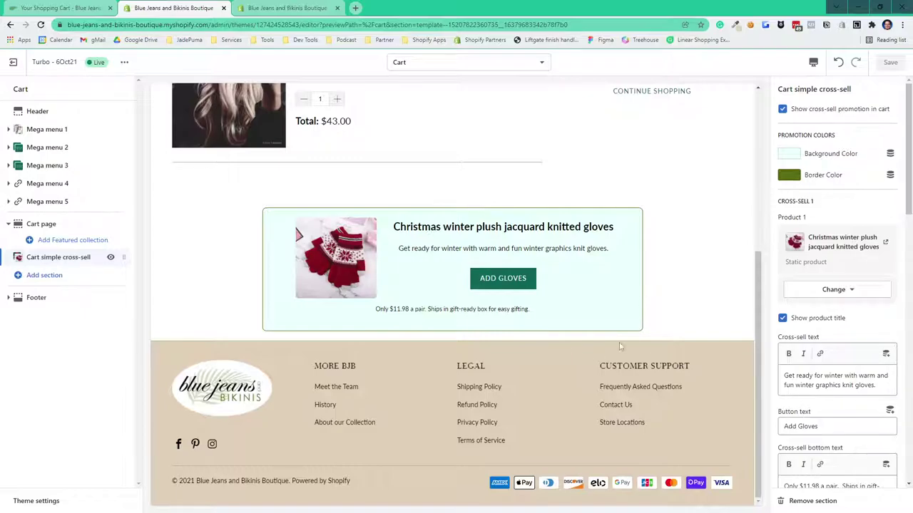
pyautogui.scroll(-3, 835, 289)
pyautogui.scroll(2, 839, 149)
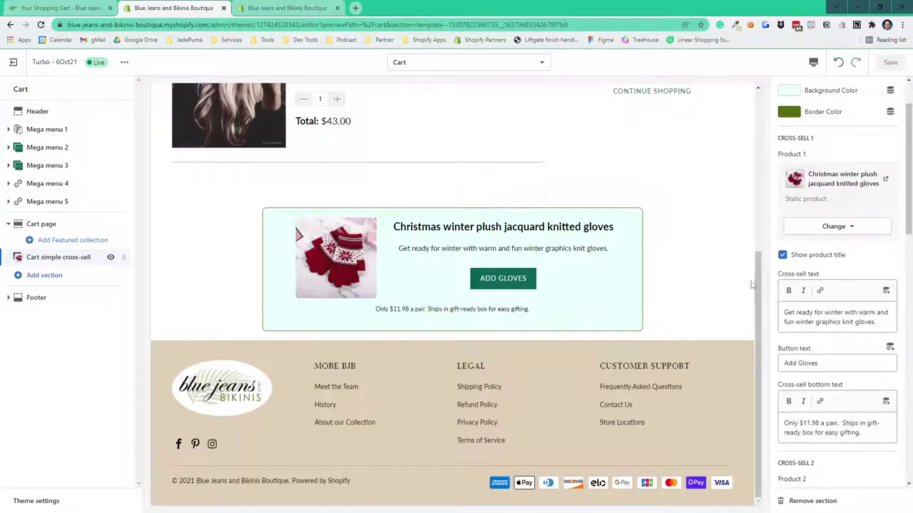
pyautogui.click(782, 256)
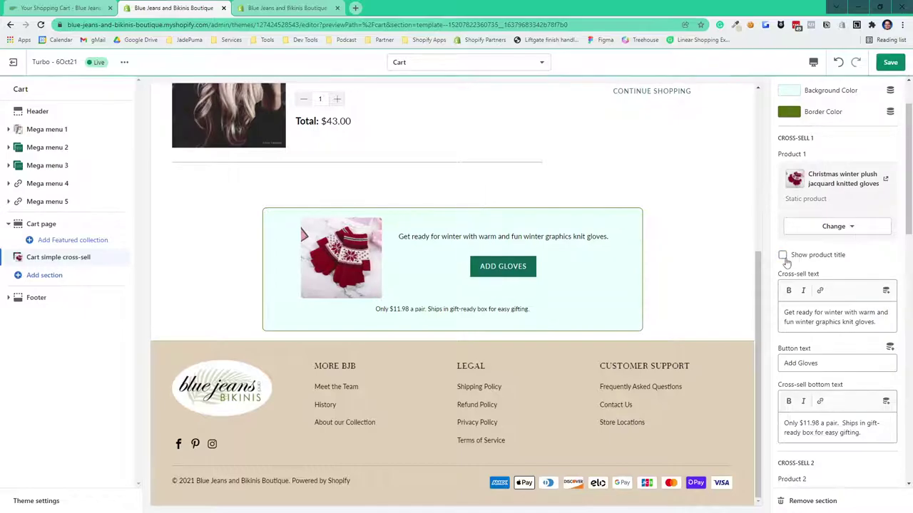
pyautogui.click(782, 255)
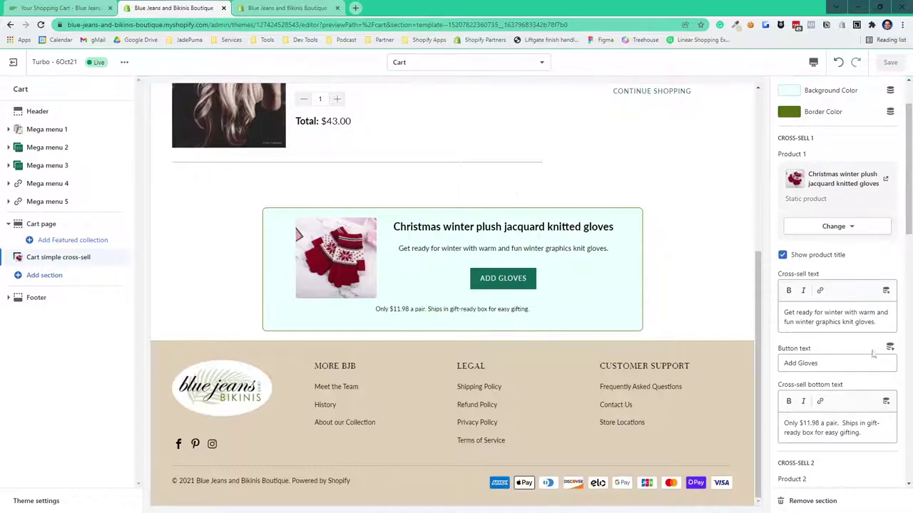
pyautogui.moveTo(874, 322); pyautogui.dragTo(789, 311)
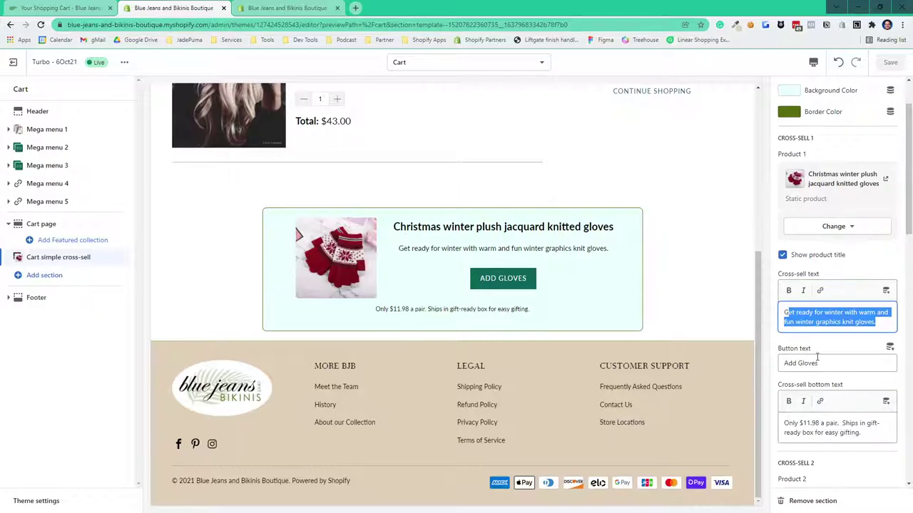
pyautogui.moveTo(818, 363); pyautogui.dragTo(776, 371)
pyautogui.click(871, 435)
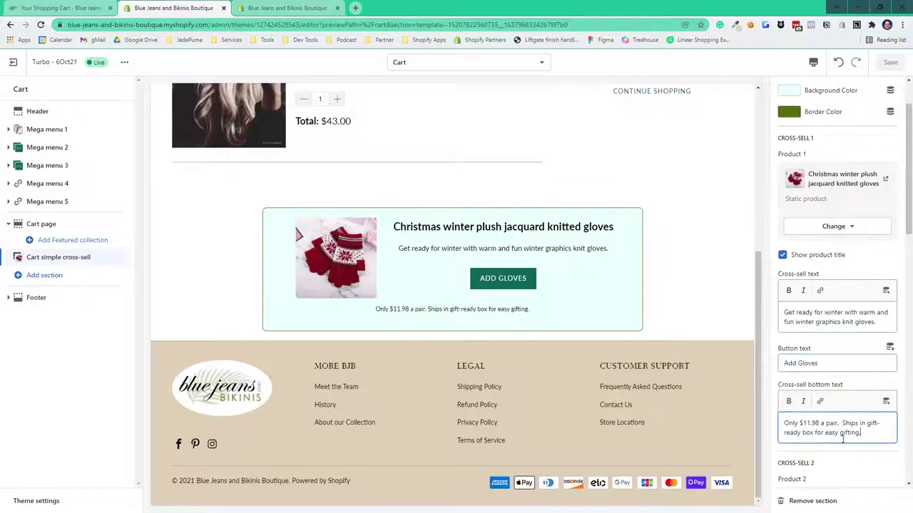
pyautogui.moveTo(838, 440); pyautogui.dragTo(775, 427)
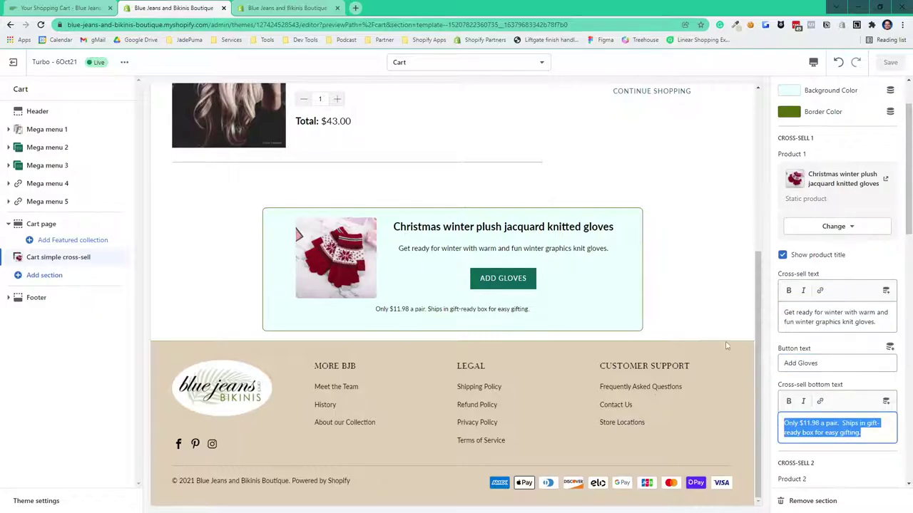
pyautogui.scroll(-4, 827, 439)
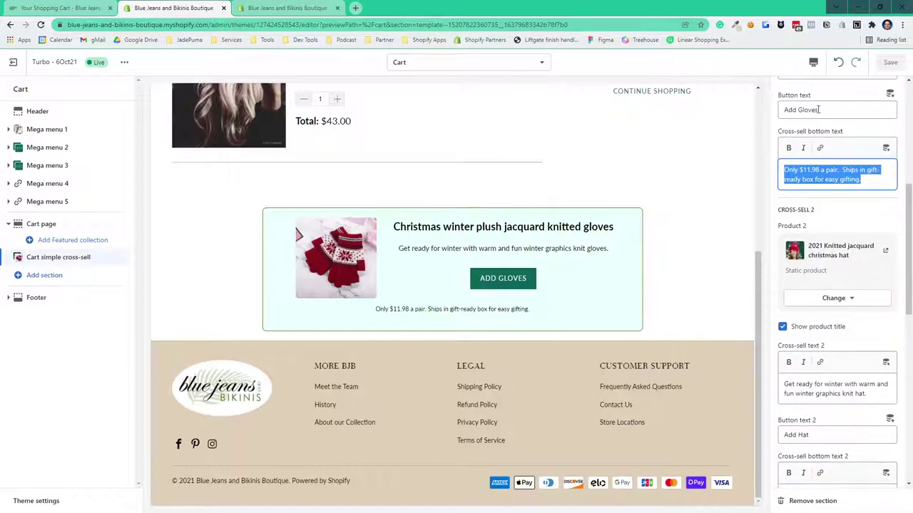
pyautogui.scroll(-2, 823, 154)
pyautogui.scroll(4, 831, 341)
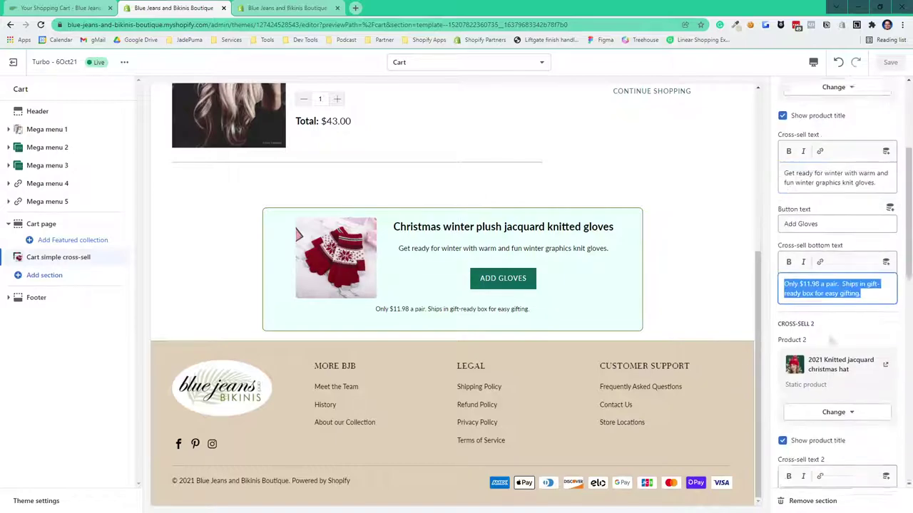
pyautogui.scroll(3, 829, 342)
pyautogui.scroll(-5, 829, 336)
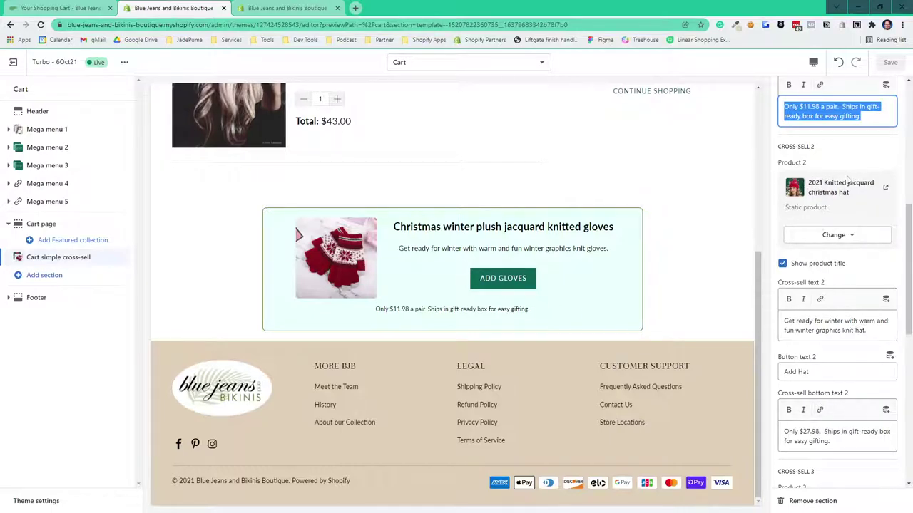
pyautogui.scroll(-3, 817, 376)
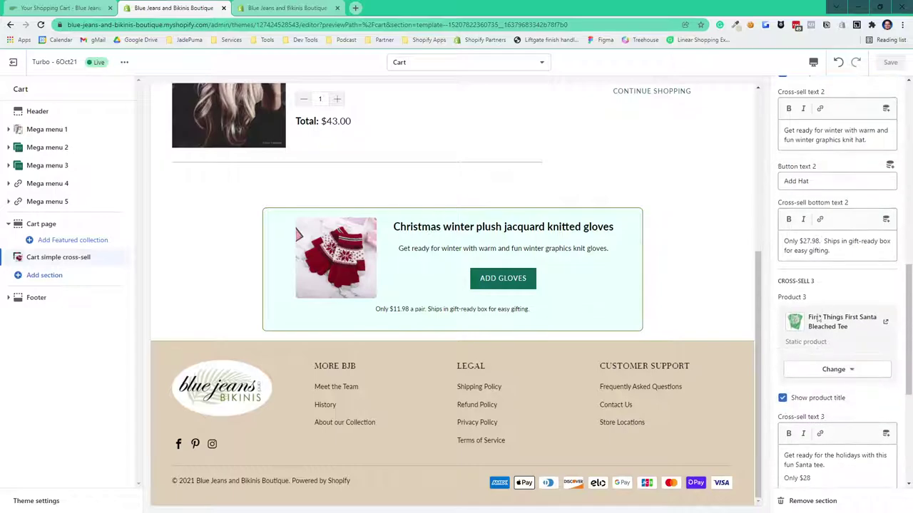
pyautogui.scroll(-4, 820, 359)
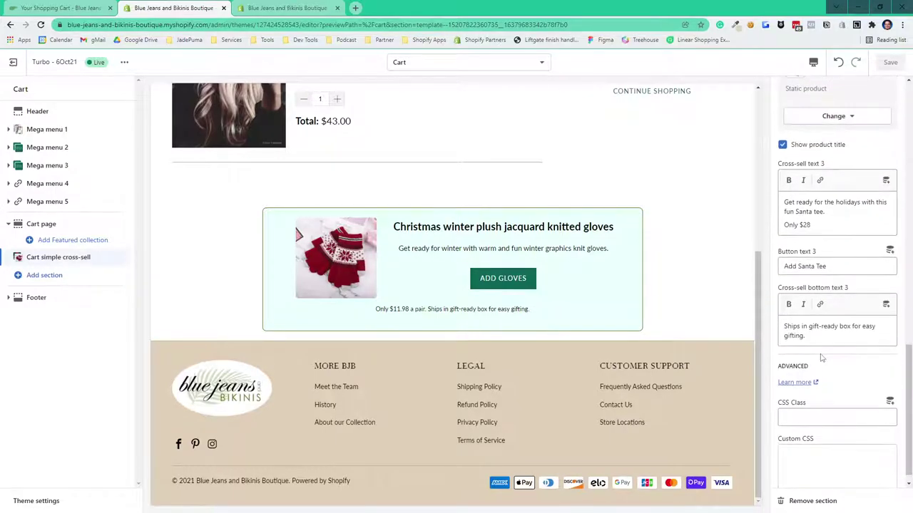
pyautogui.scroll(10, 822, 355)
pyautogui.scroll(2, 821, 357)
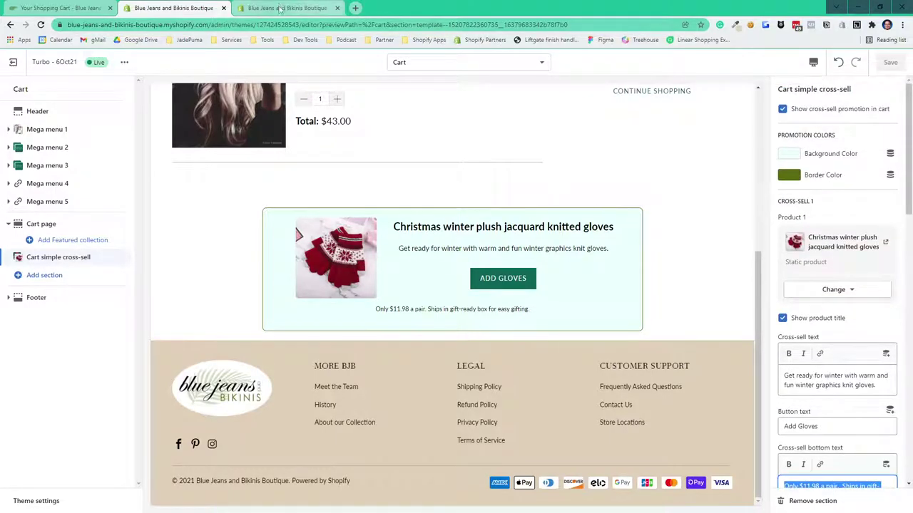
pyautogui.click(283, 7)
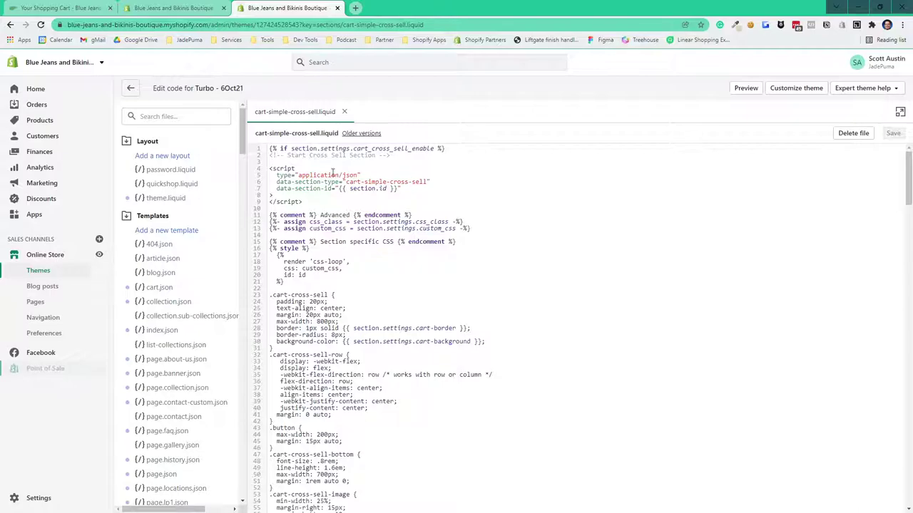
pyautogui.scroll(-2, 403, 337)
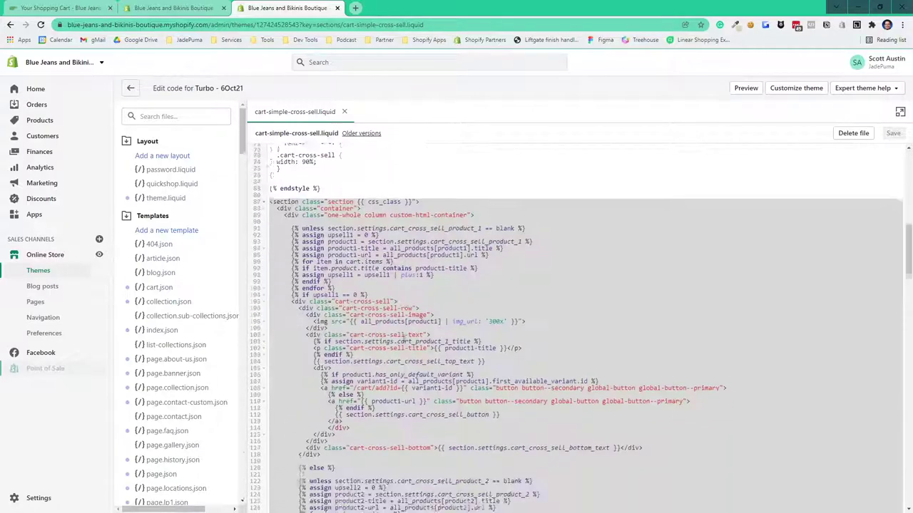
pyautogui.hotkey('ctrl', 'Home')
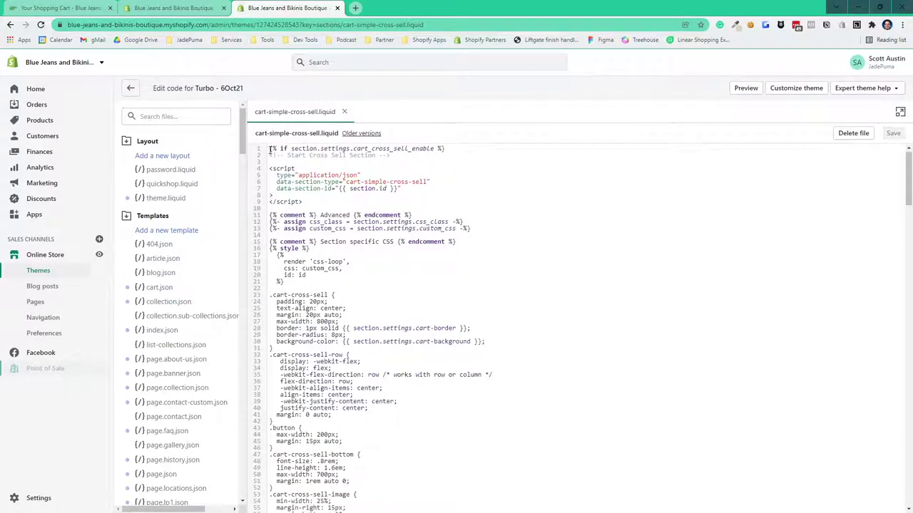
pyautogui.moveTo(270, 149); pyautogui.dragTo(471, 510)
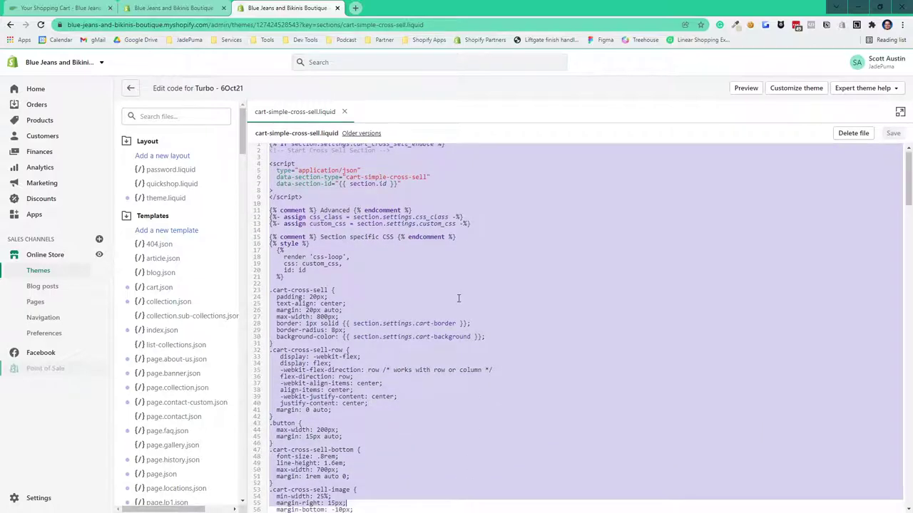
pyautogui.scroll(1, 459, 299)
pyautogui.click(457, 228)
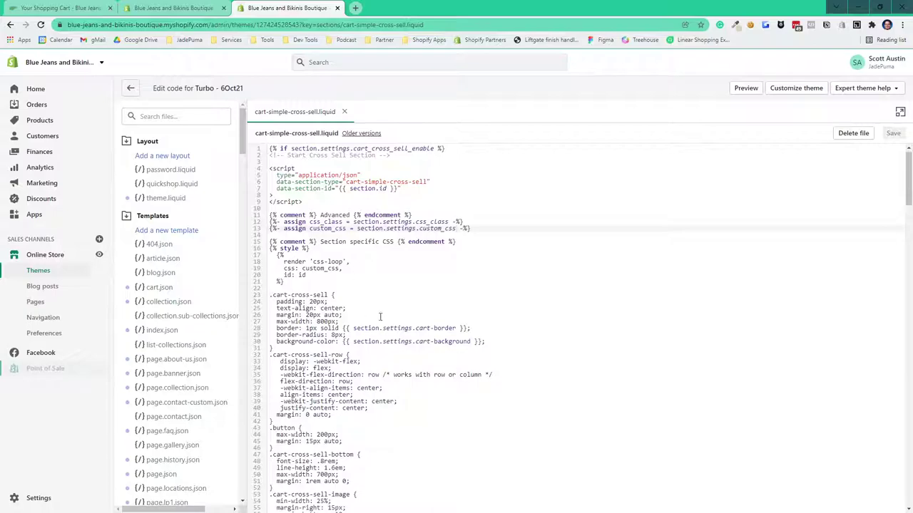
pyautogui.moveTo(271, 294); pyautogui.dragTo(388, 475)
pyautogui.scroll(-8, 397, 356)
pyautogui.scroll(8, 400, 275)
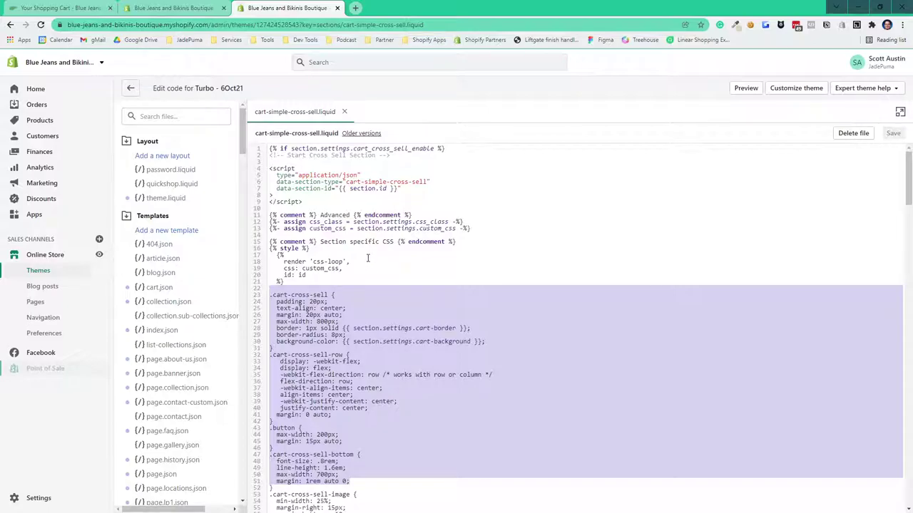
pyautogui.scroll(-2, 496, 355)
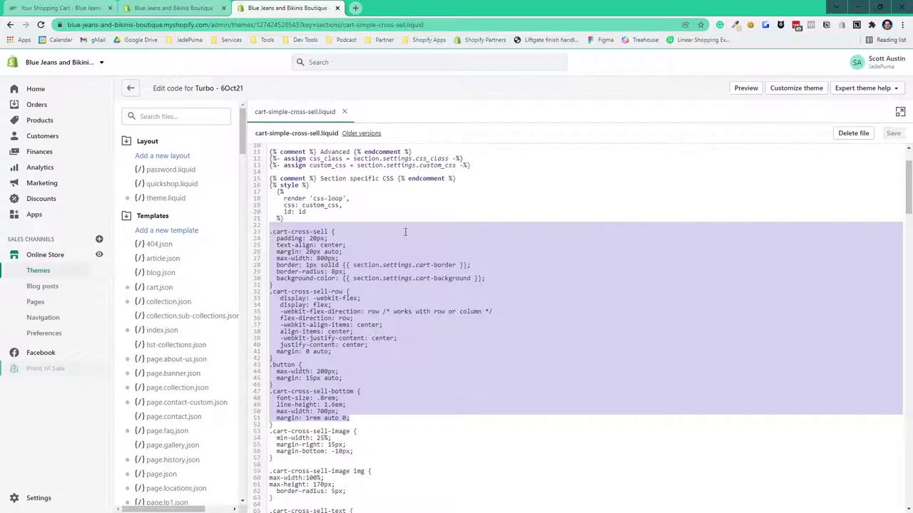
pyautogui.click(390, 204)
pyautogui.scroll(-10, 635, 303)
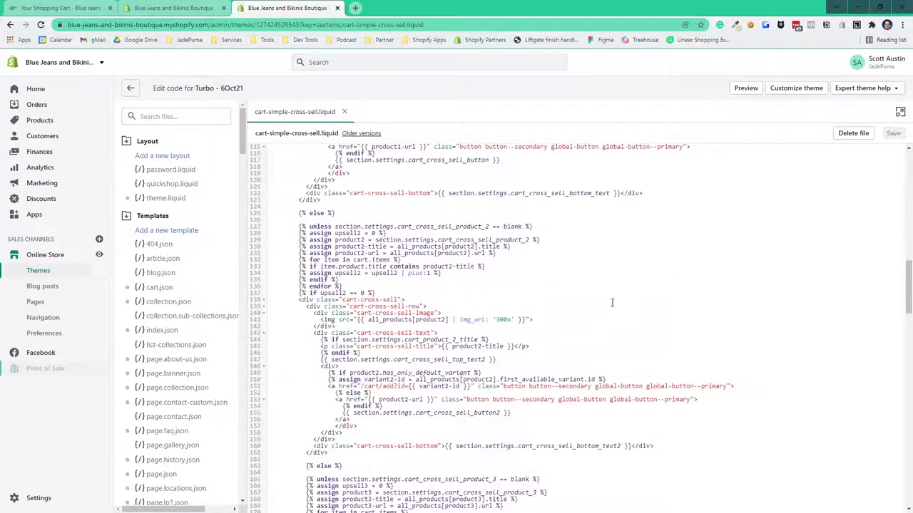
pyautogui.scroll(2, 638, 239)
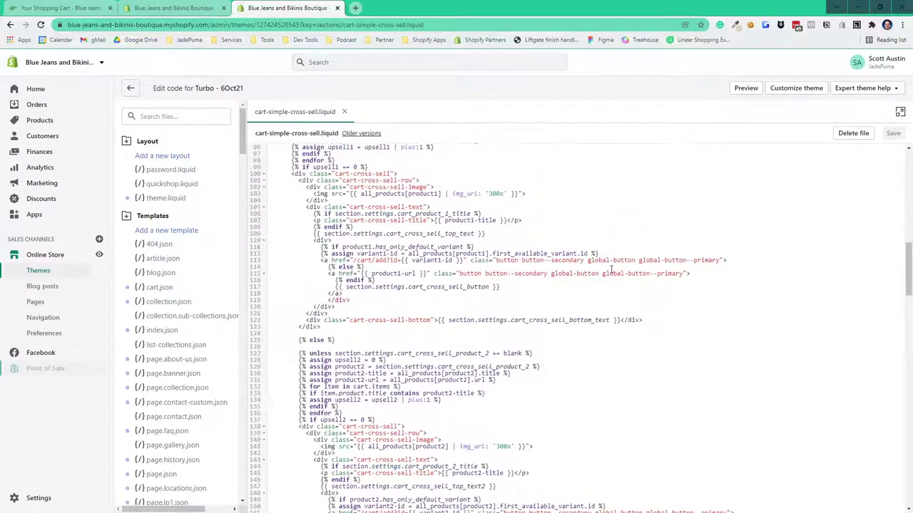
pyautogui.moveTo(603, 274); pyautogui.dragTo(682, 274)
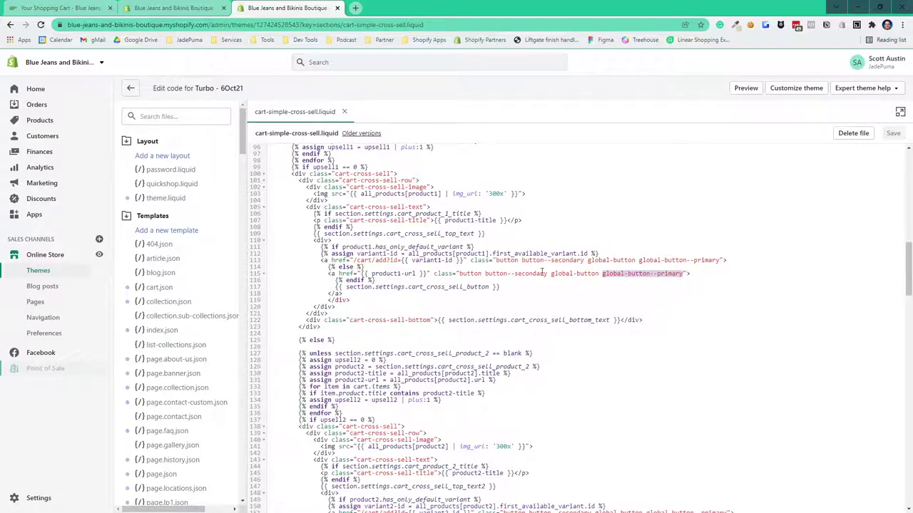
pyautogui.moveTo(552, 273); pyautogui.dragTo(685, 275)
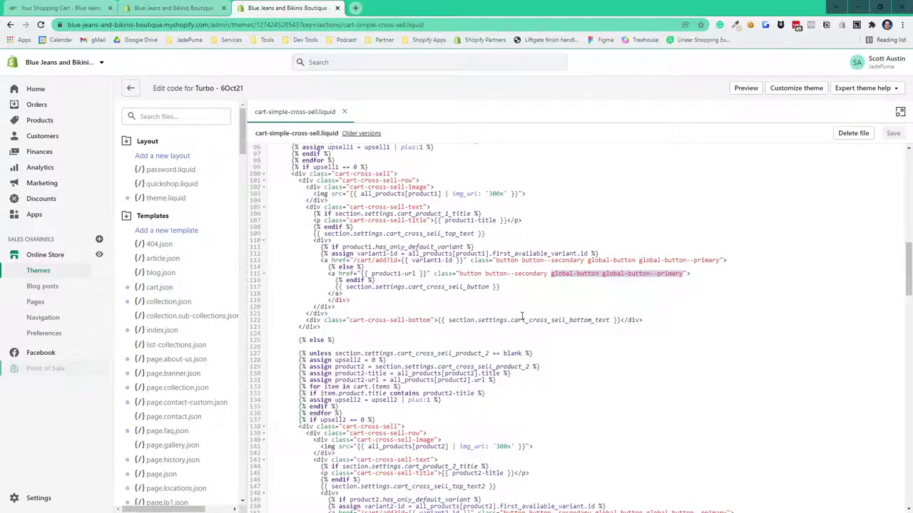
pyautogui.scroll(4, 507, 271)
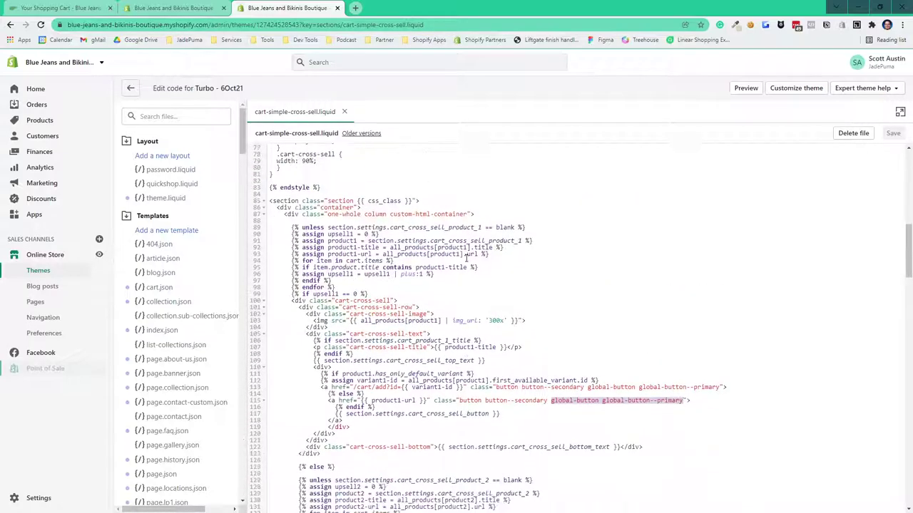
pyautogui.scroll(-20, 463, 271)
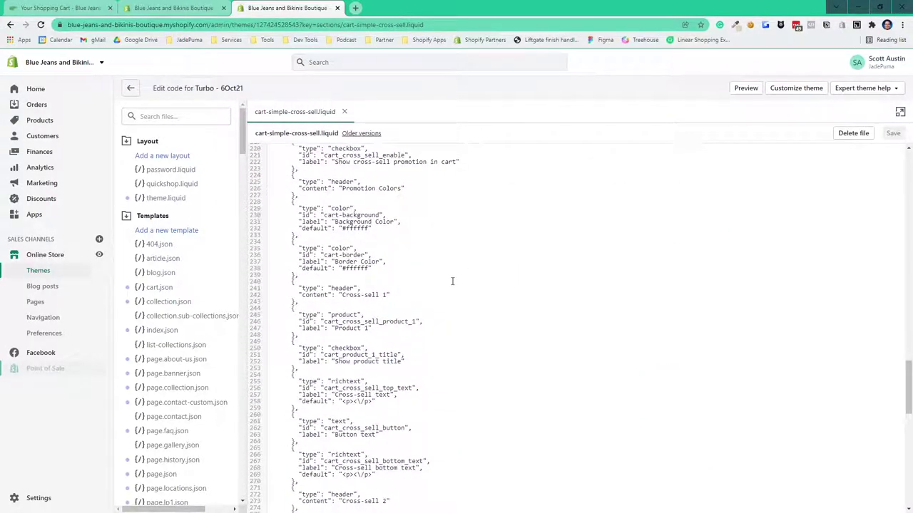
# Highlight the schema's "templates": ["cart"] entry in the cross-sell section code.
pyautogui.scroll(-17, 453, 281)
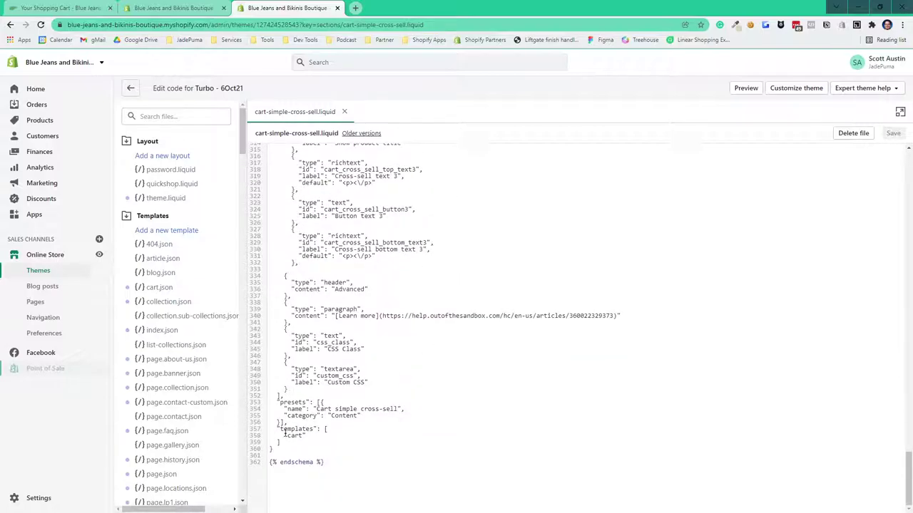
pyautogui.moveTo(308, 436); pyautogui.dragTo(258, 431)
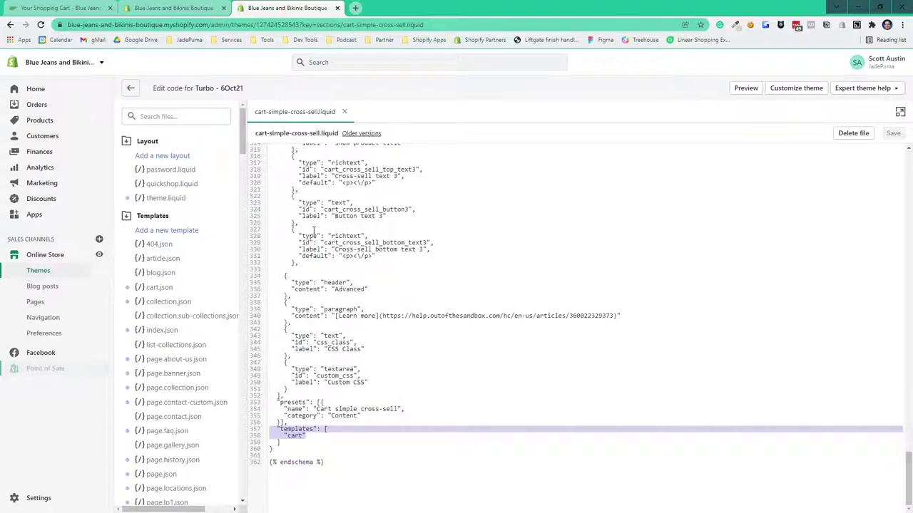
pyautogui.click(308, 435)
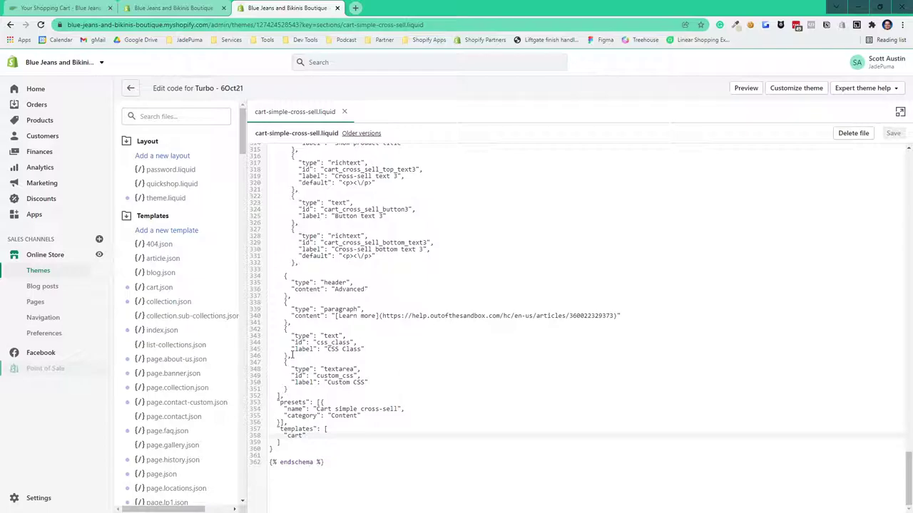
pyautogui.moveTo(311, 435); pyautogui.dragTo(281, 436)
pyautogui.scroll(20, 371, 357)
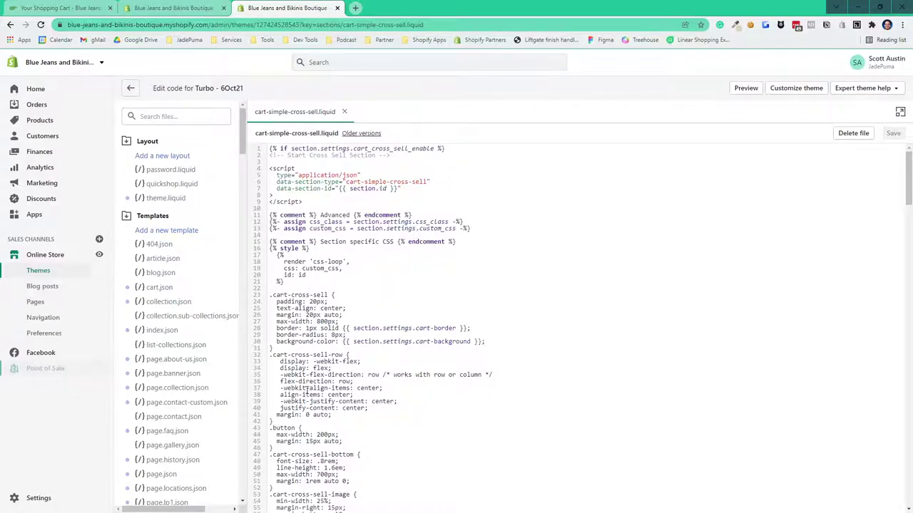
pyautogui.scroll(-3, 356, 298)
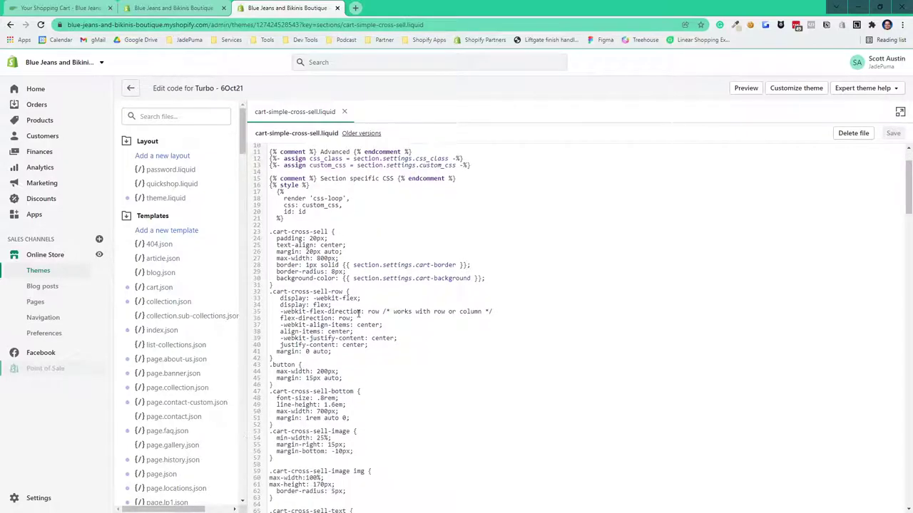
# Remove the Cart simple cross-sell section from the cart page and recheck its schema's presets and templates lines.
pyautogui.click(176, 9)
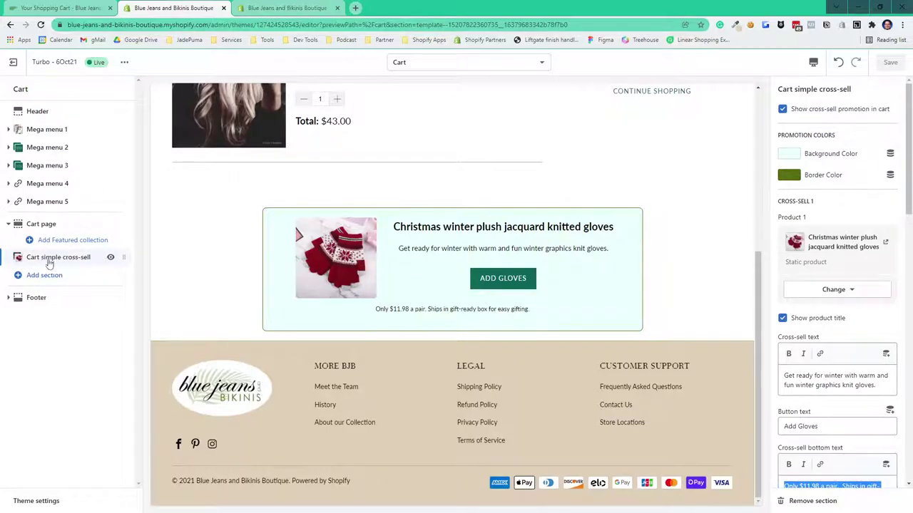
pyautogui.click(808, 502)
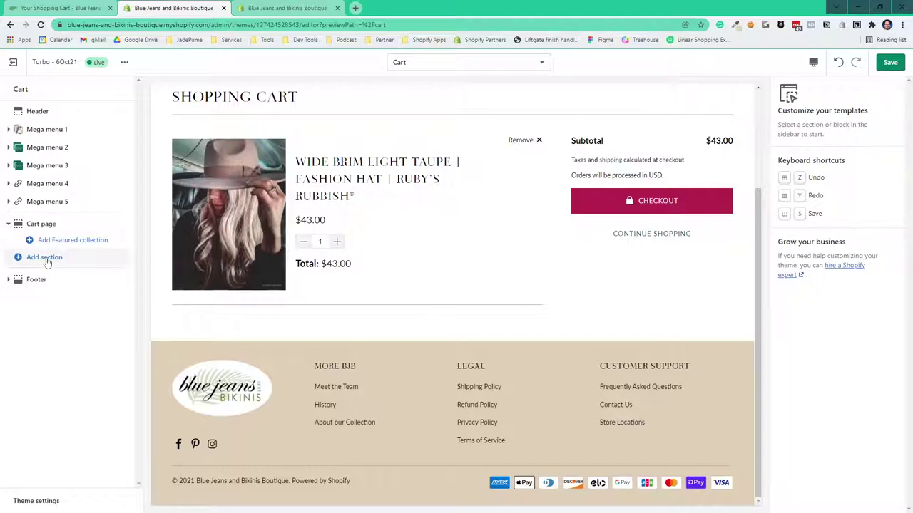
pyautogui.click(301, 8)
pyautogui.scroll(10, 403, 379)
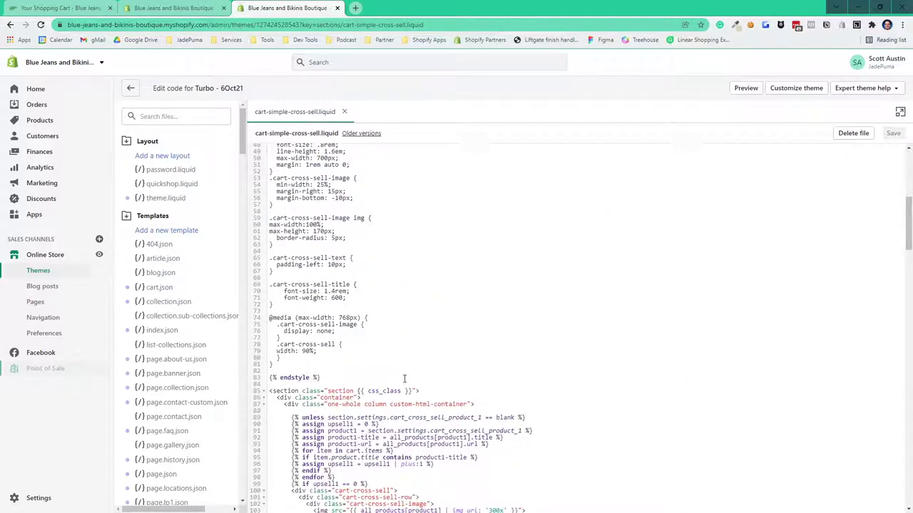
pyautogui.scroll(-20, 404, 378)
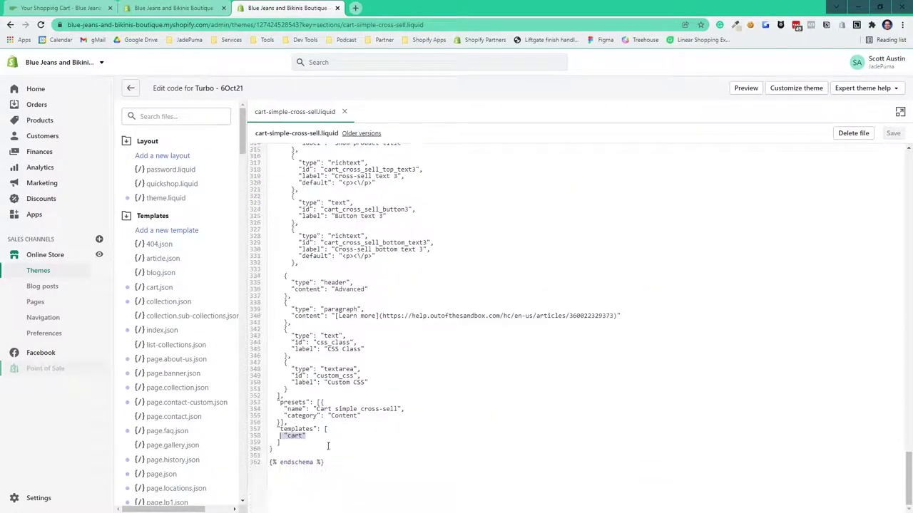
pyautogui.moveTo(314, 449); pyautogui.dragTo(258, 419)
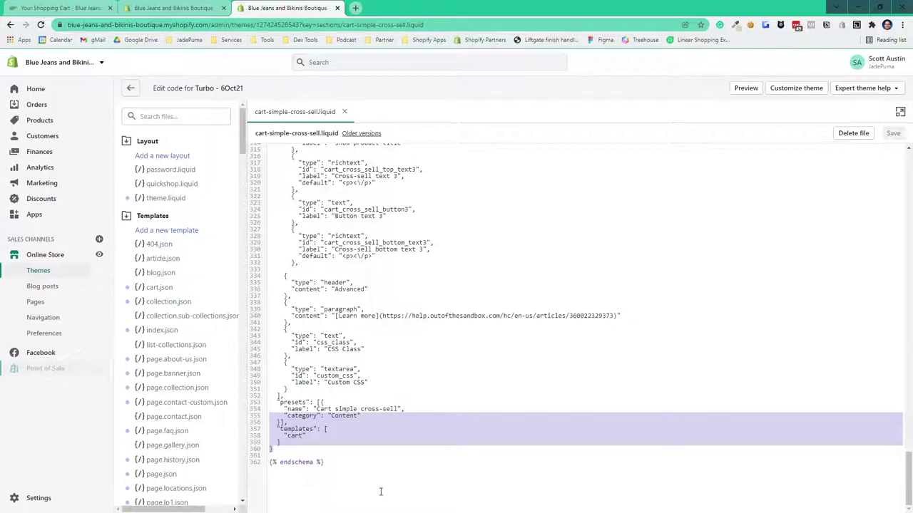
pyautogui.click(139, 9)
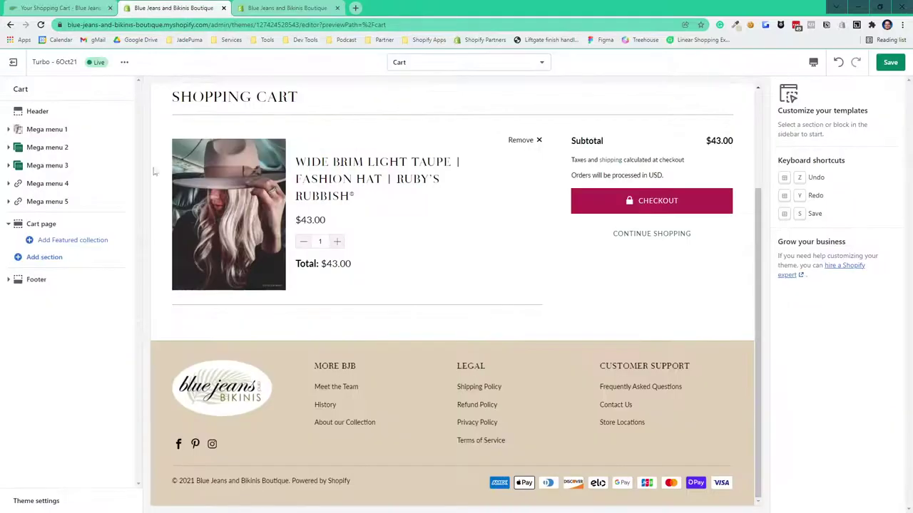
# Re-add Cart simple cross-sell from the Theme sections list under Cart page.
pyautogui.click(47, 259)
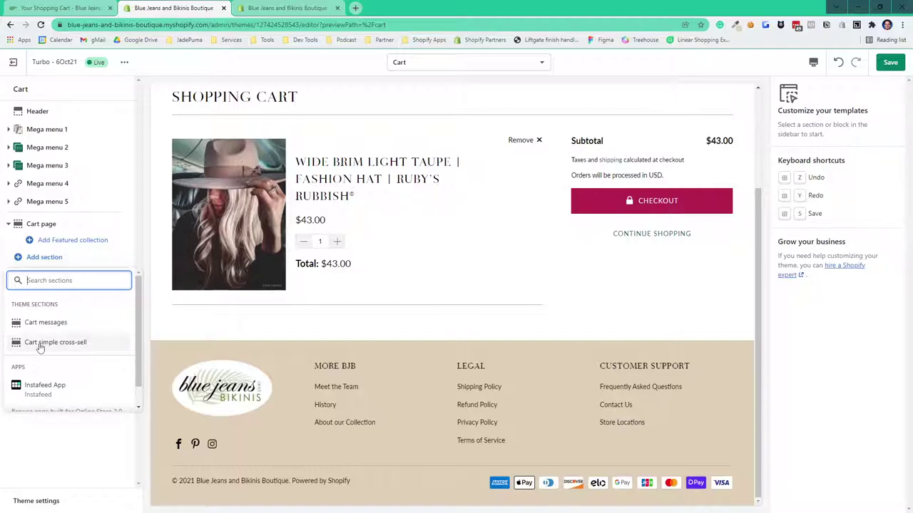
pyautogui.click(40, 344)
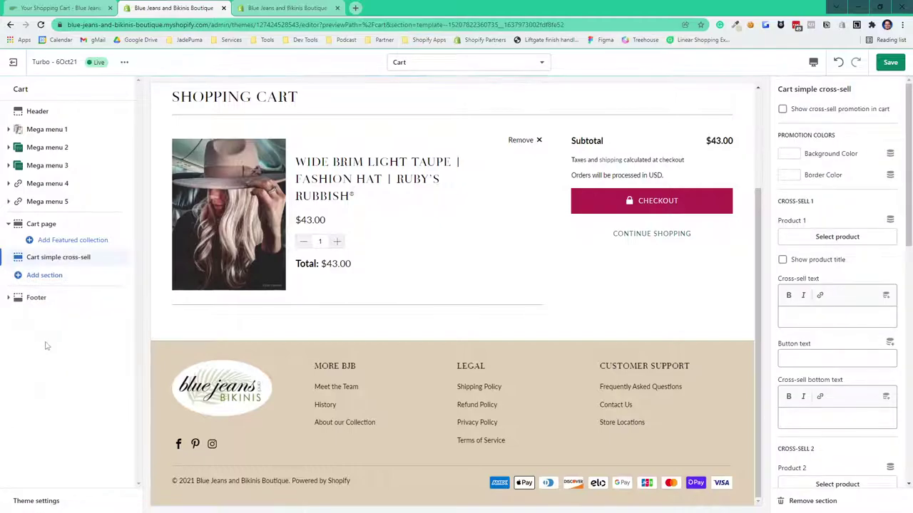